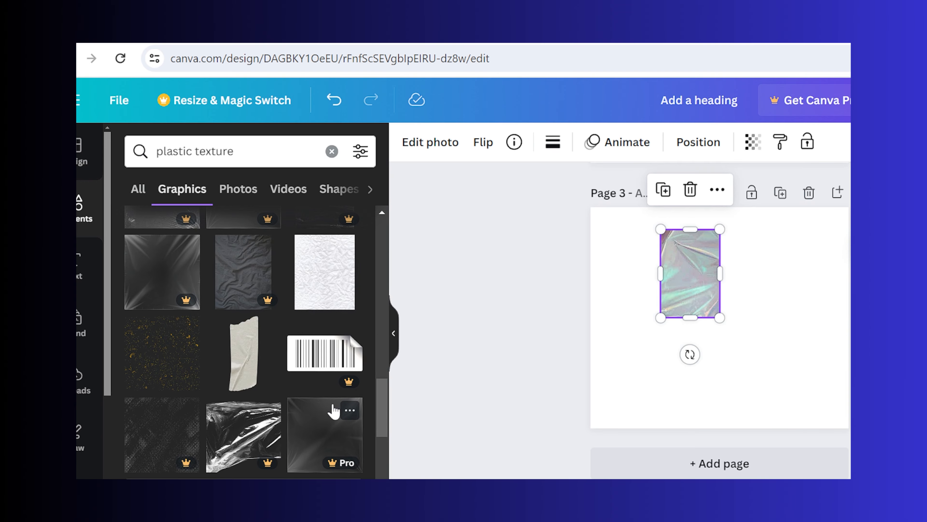
- Browse the plastic texture graphics and add the gold creased tape graphic to page 3
scroll(333, 411, down, 5)
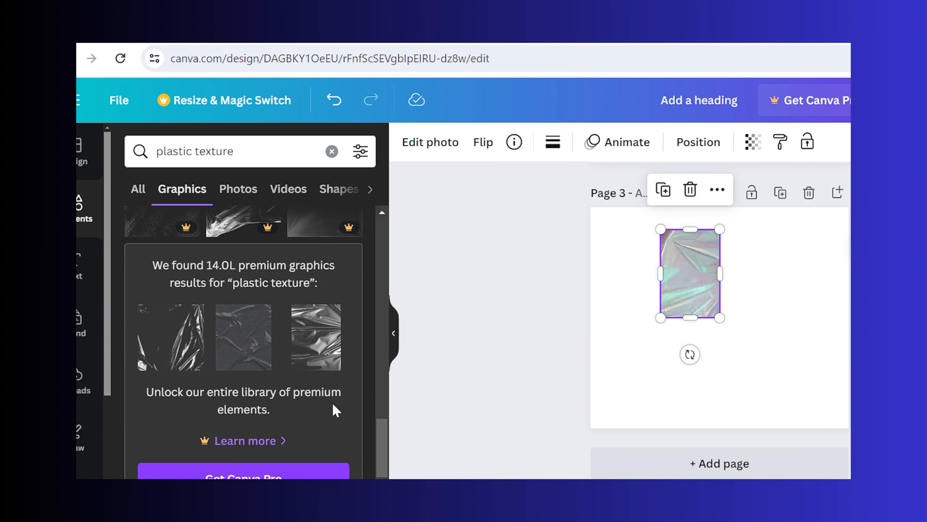
scroll(336, 411, down, 5)
scroll(334, 411, down, 1)
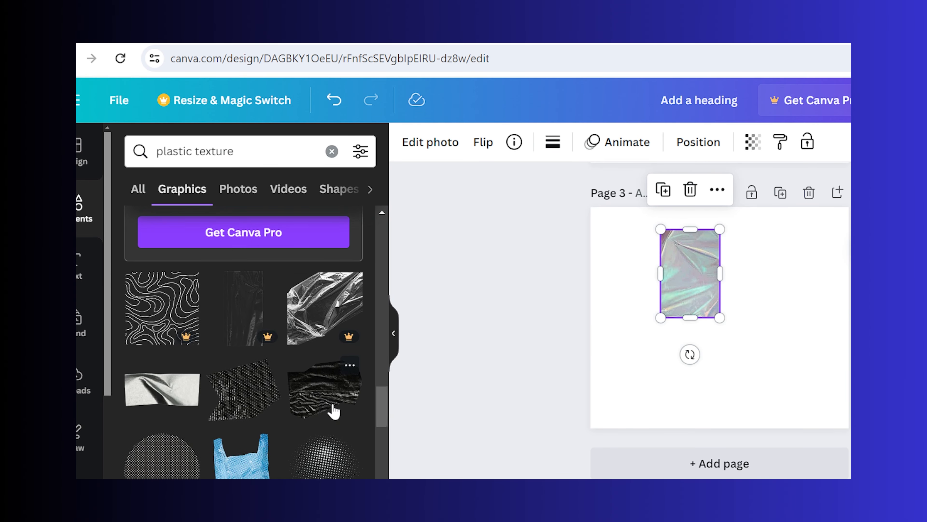
scroll(333, 412, down, 5)
scroll(333, 411, down, 5)
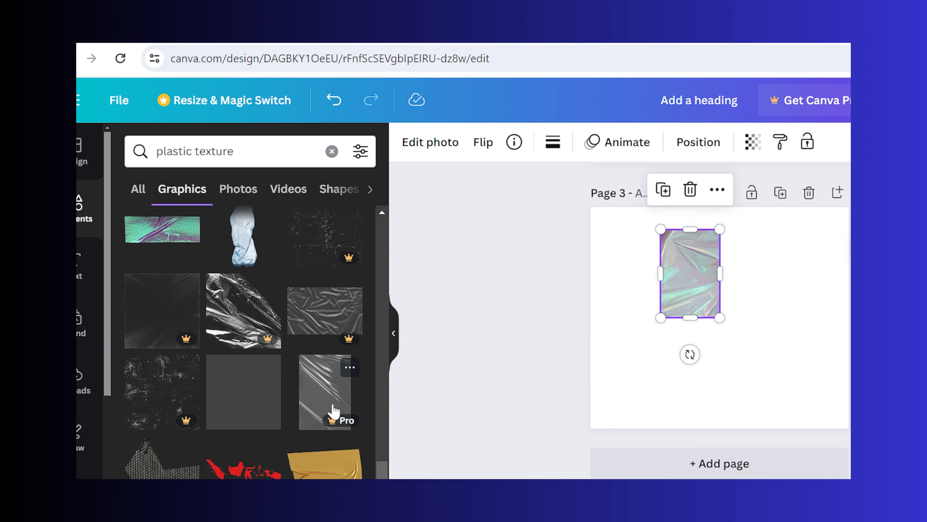
scroll(333, 411, down, 5)
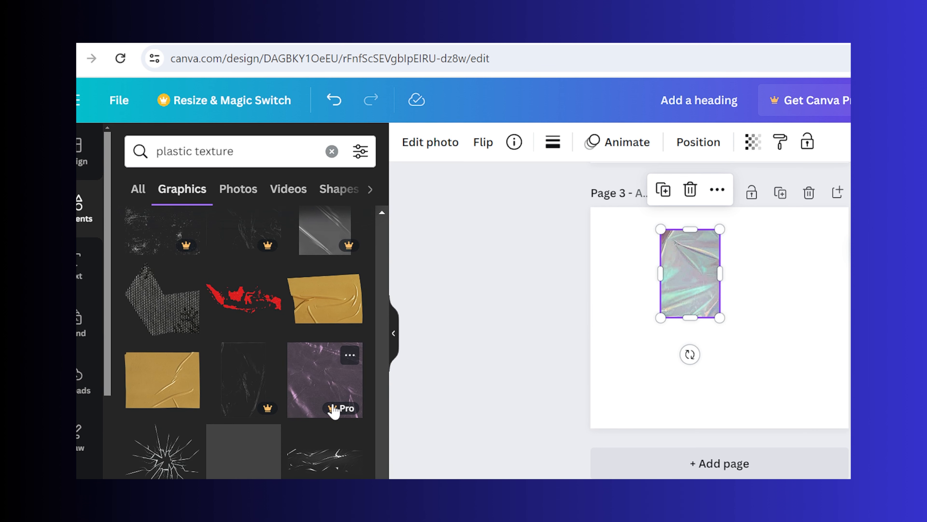
click(332, 292)
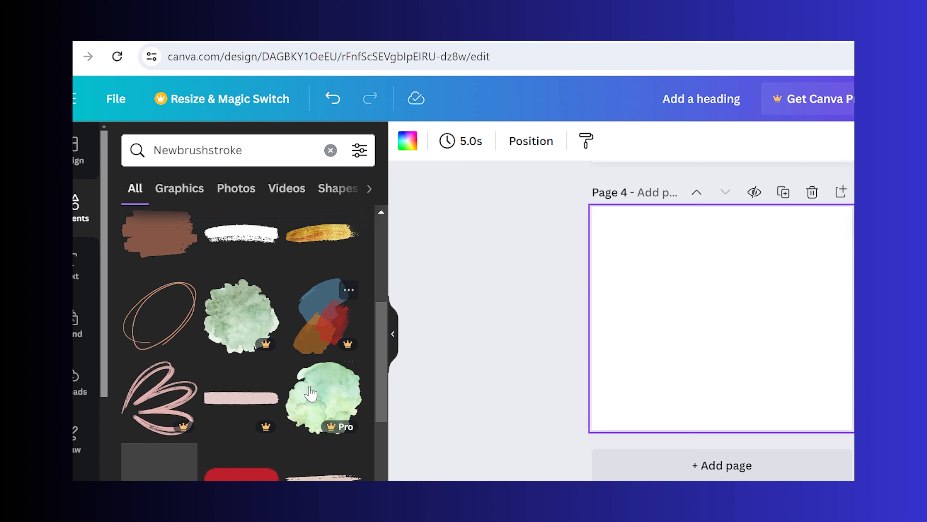
- Add the large gold paint smear from the Newbrushstroke results to page 4 and clear the selection
scroll(307, 394, down, 2)
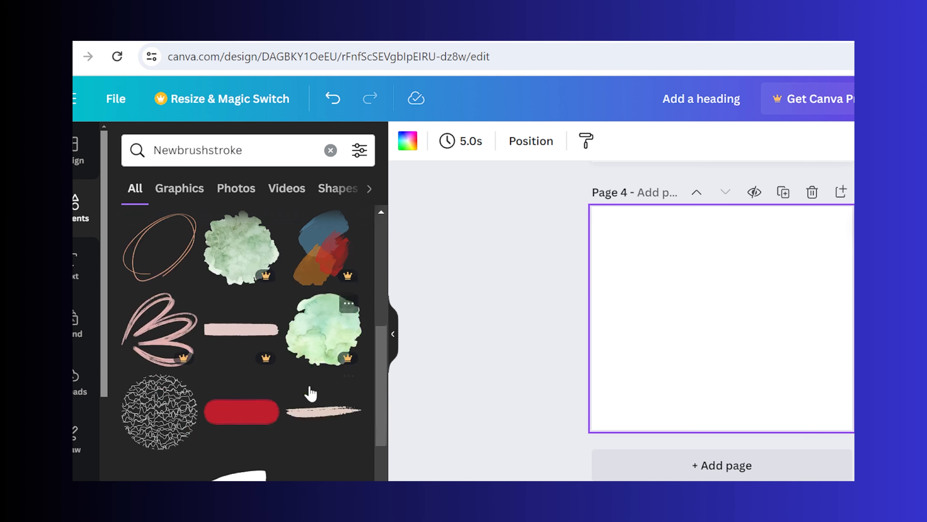
scroll(309, 392, down, 5)
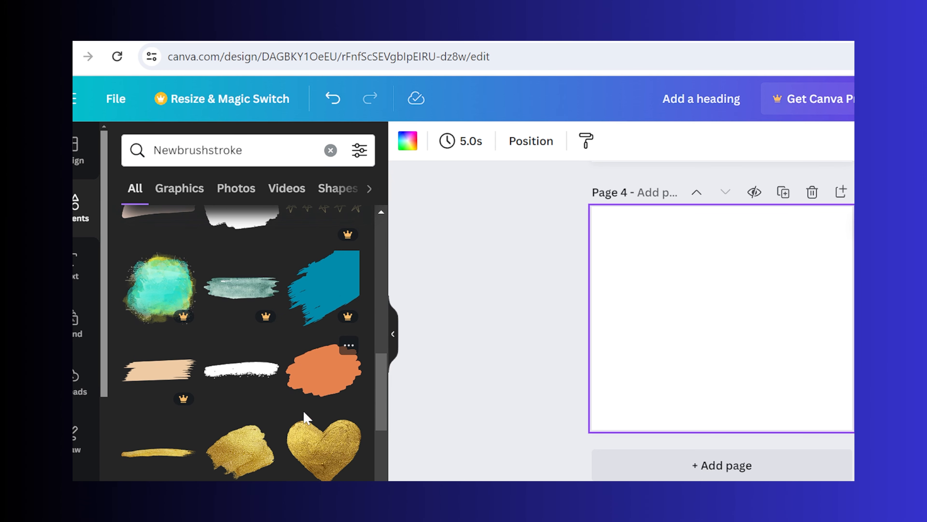
click(263, 453)
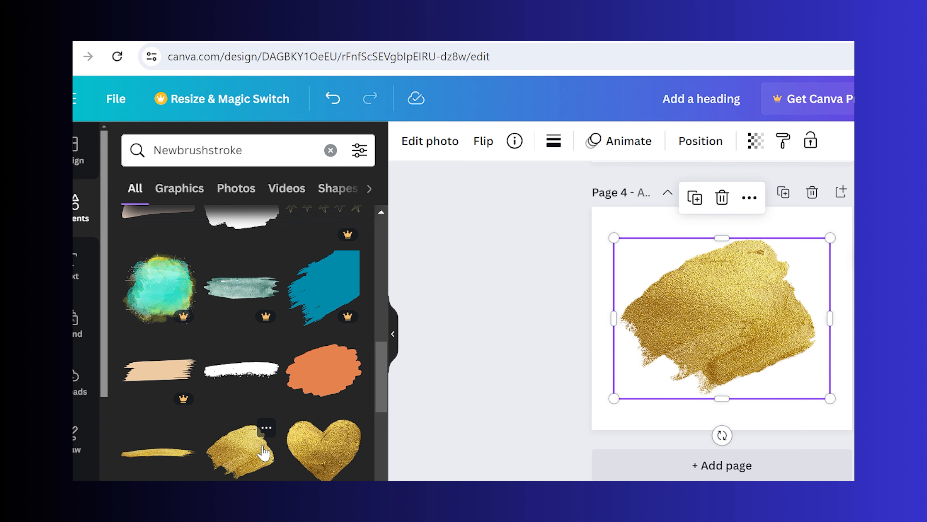
scroll(263, 453, down, 10)
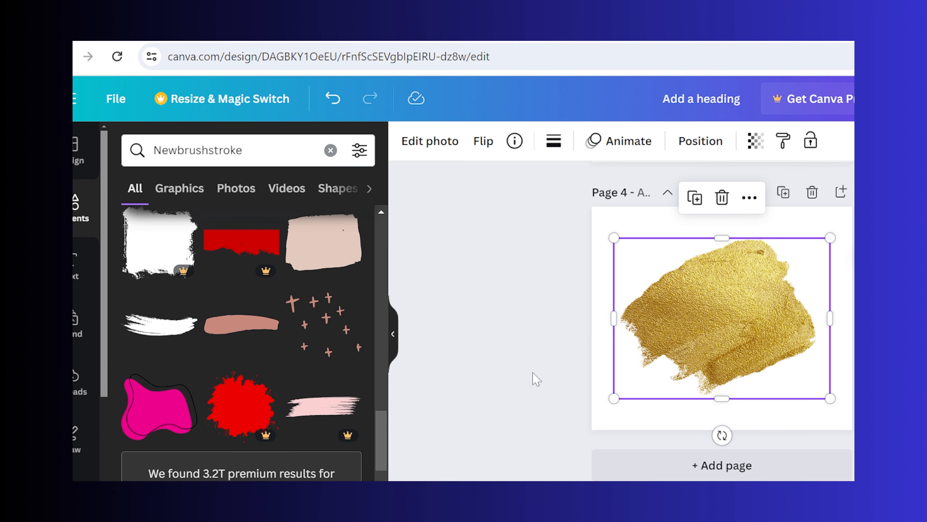
click(536, 380)
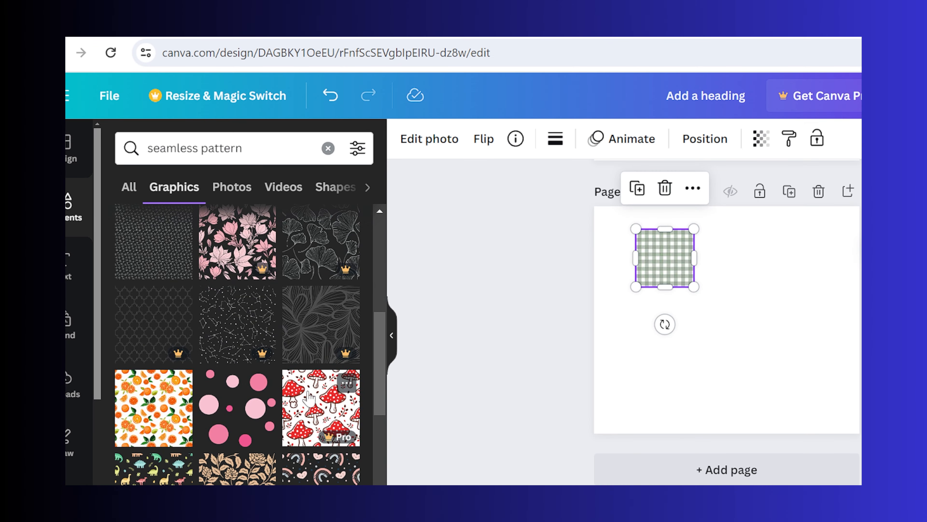
- Add the navy floral seamless pattern to page 5, shrunk and moved down and right of the green gingham swatch
scroll(309, 399, down, 10)
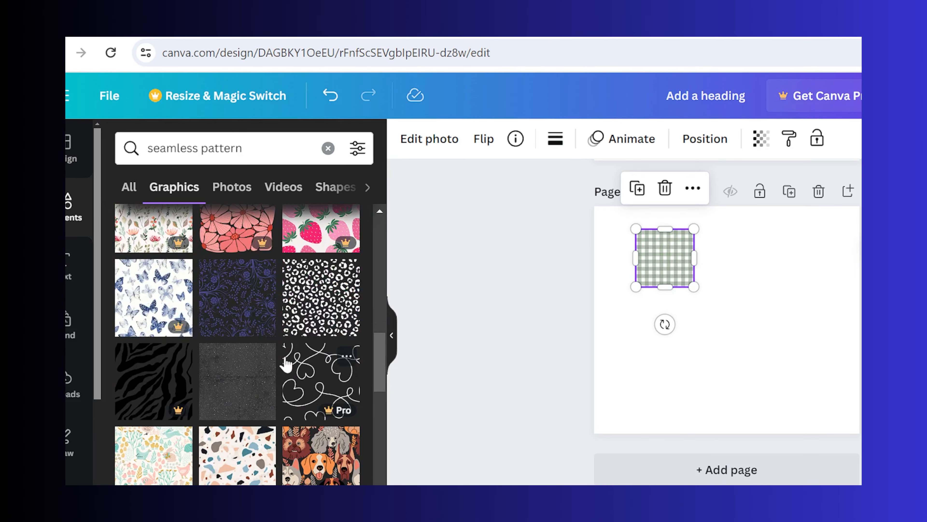
click(245, 315)
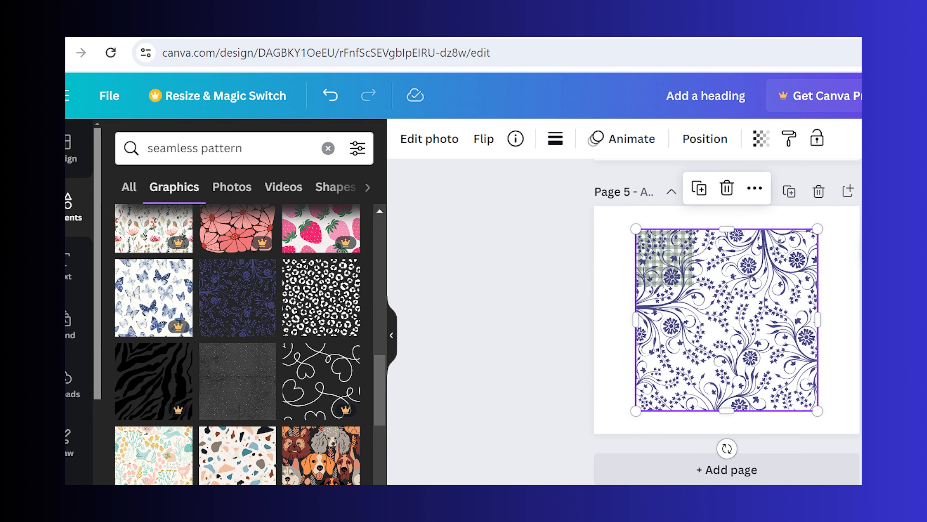
drag(818, 409, 747, 349)
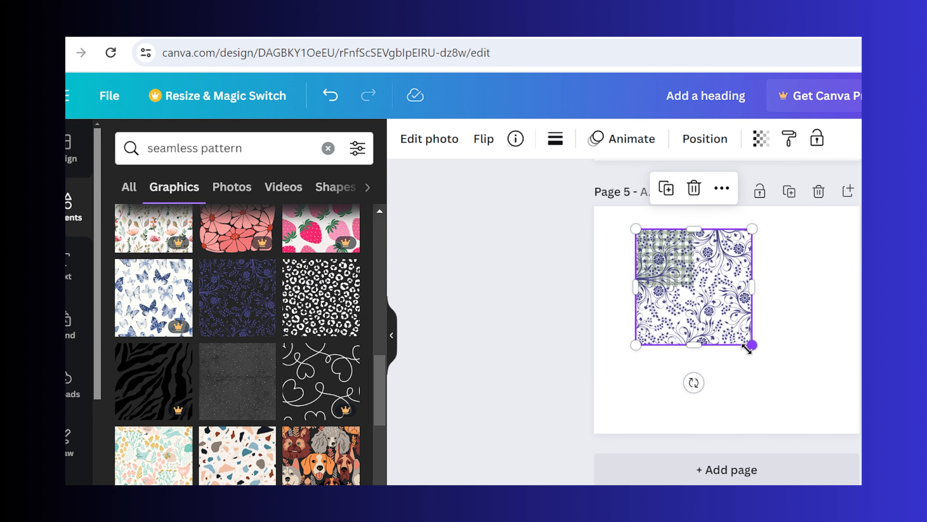
drag(699, 270, 756, 328)
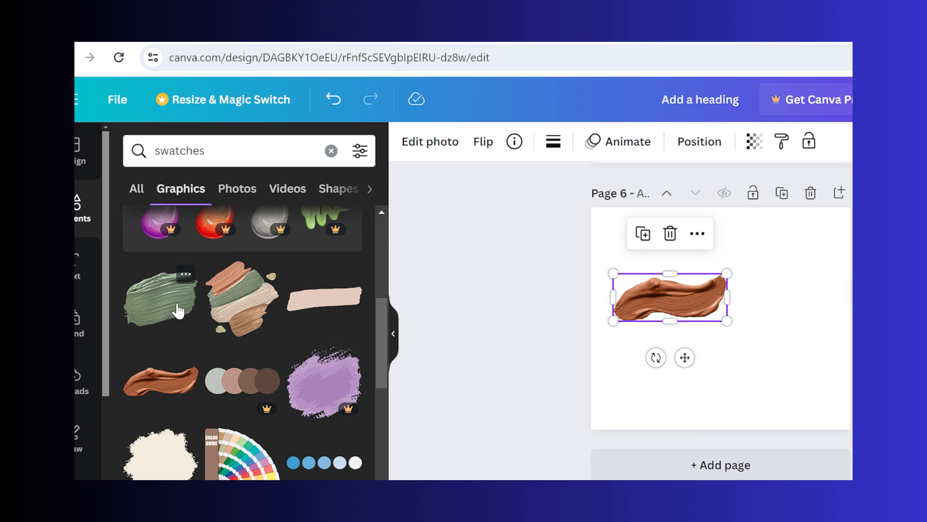
- Add the green paint swatch graphic to page 6 and shrink it
click(176, 308)
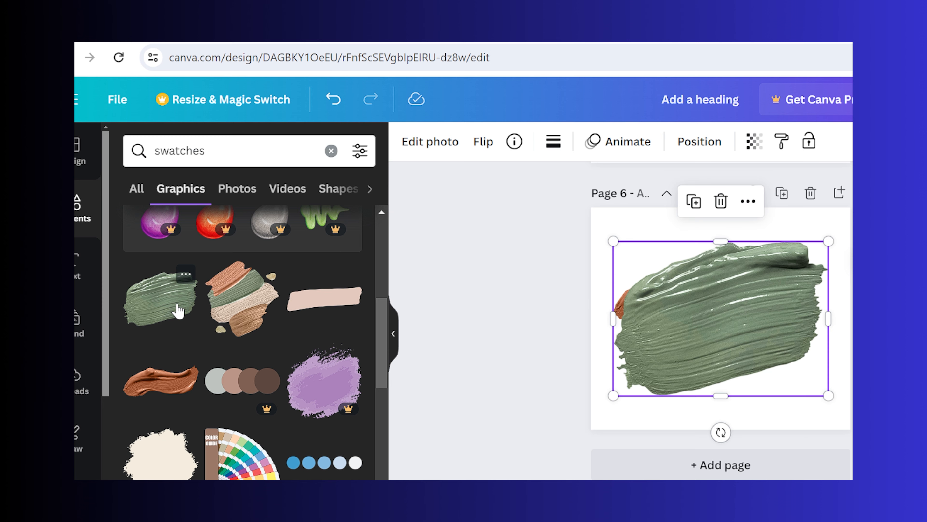
mouse_move(829, 394)
mouse_down()
mouse_move(689, 325)
mouse_move(701, 308)
mouse_move(776, 385)
mouse_up()
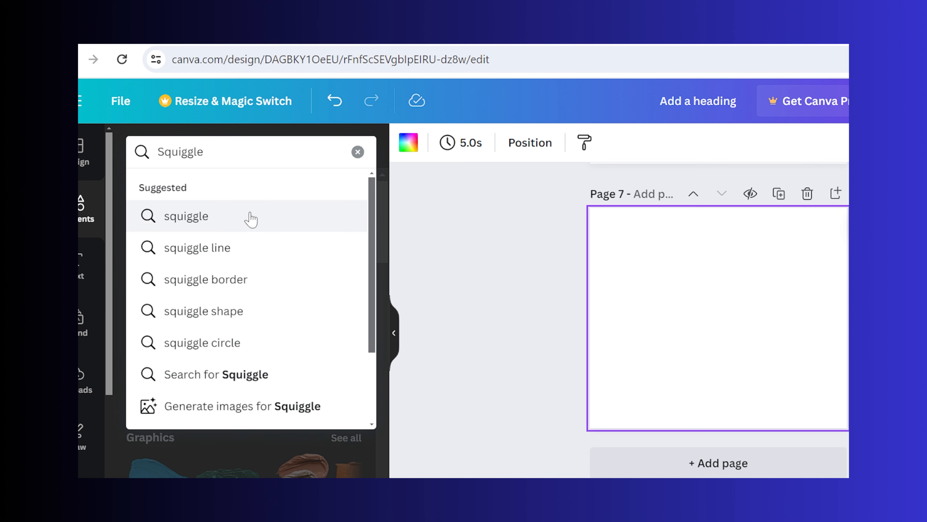
- Search for squiggle graphics and add the pale concentric-outline shape to page 7 at a reduced size
click(242, 223)
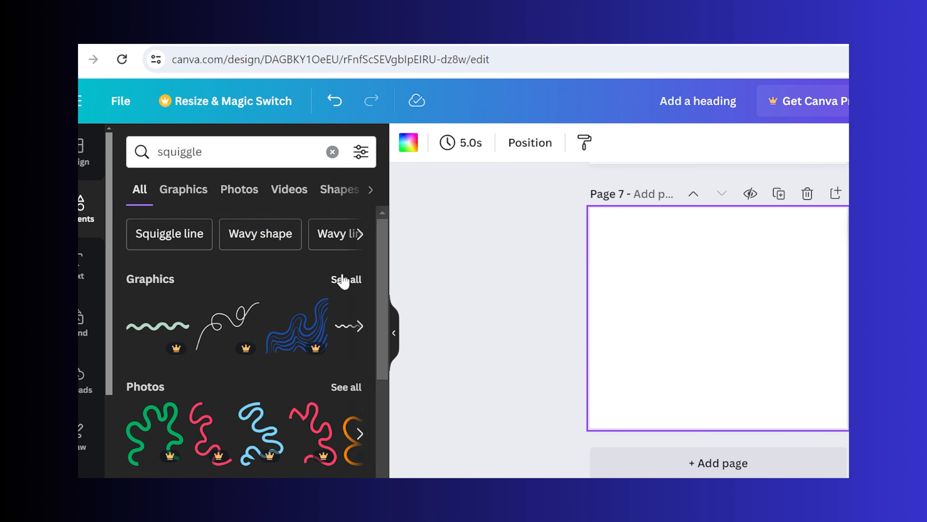
click(343, 280)
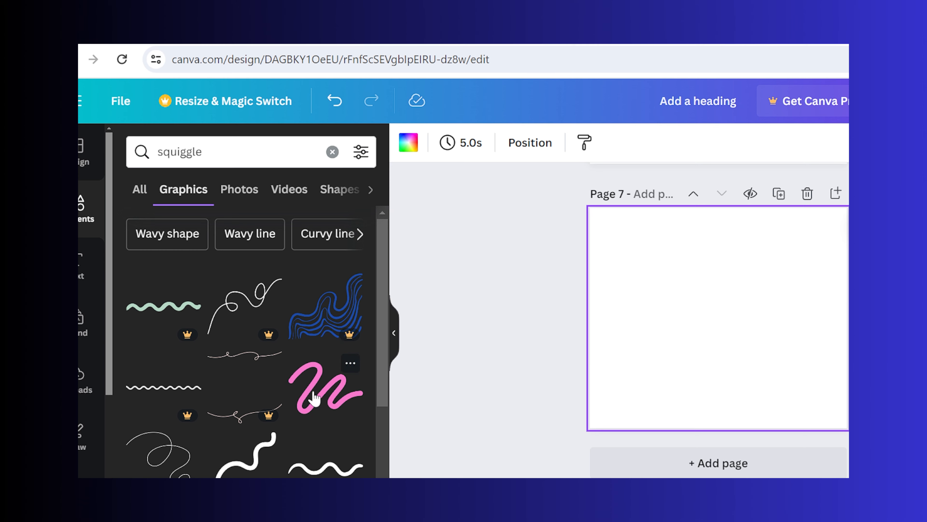
scroll(312, 397, down, 5)
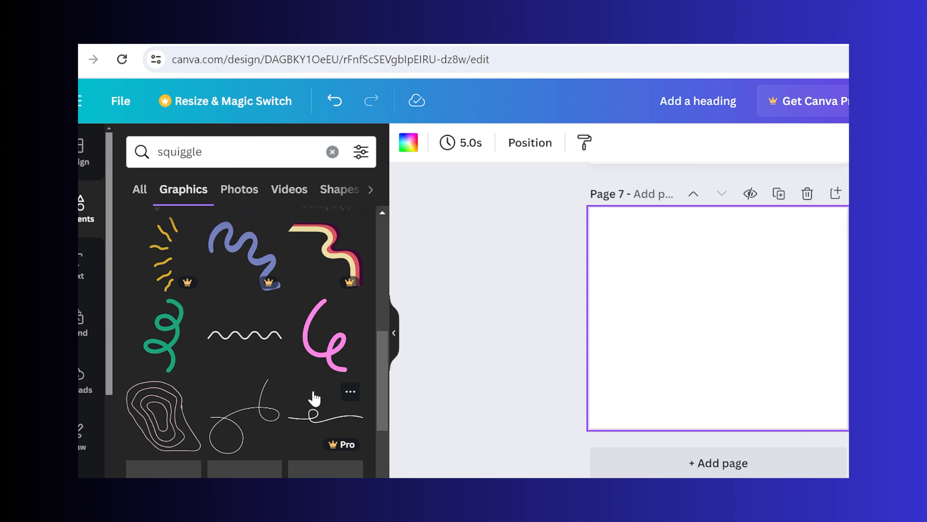
scroll(317, 394, down, 3)
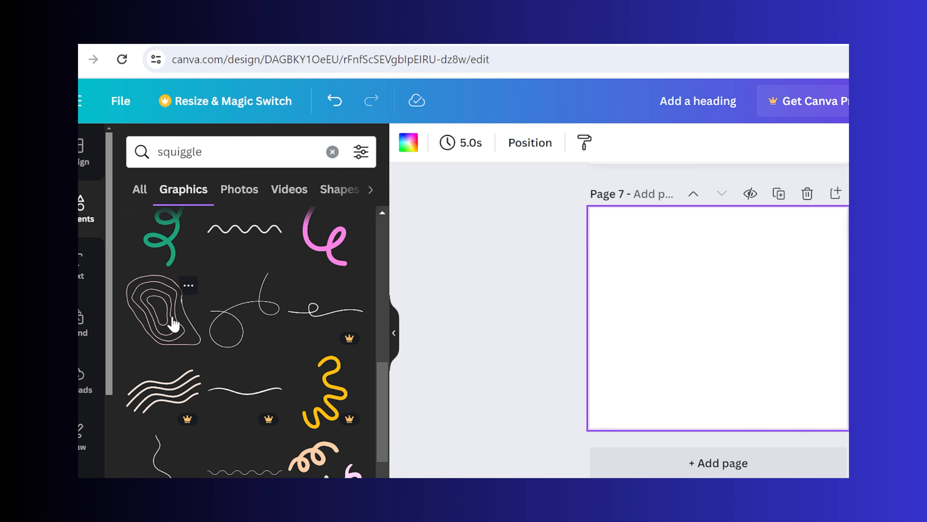
click(174, 324)
scroll(299, 413, down, 5)
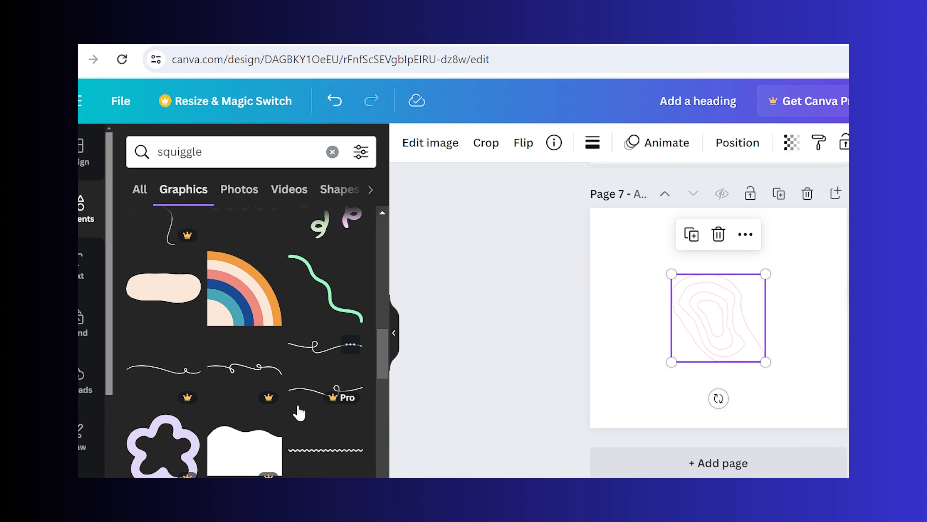
drag(759, 367, 722, 354)
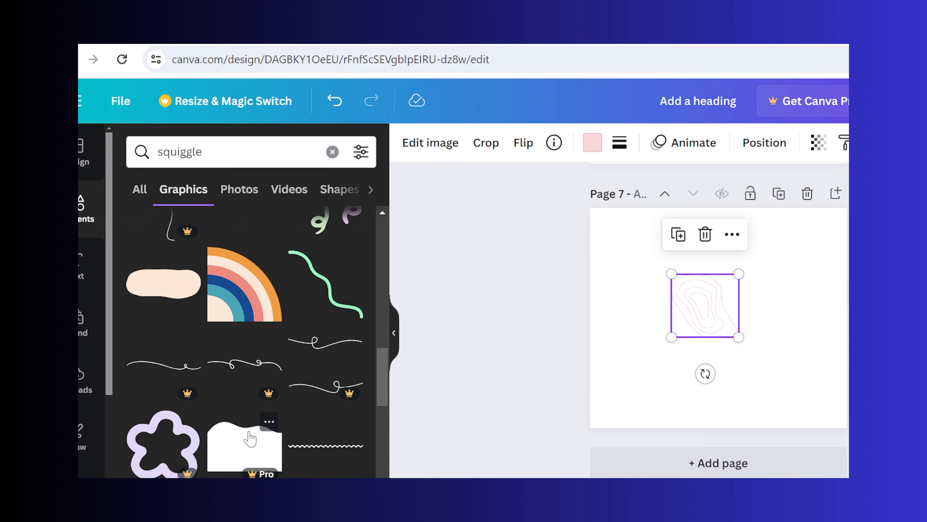
- Place the thick blue star-like squiggle outline in the lower-left area of page 7
scroll(249, 433, down, 5)
scroll(249, 433, down, 4)
scroll(250, 438, down, 3)
click(248, 387)
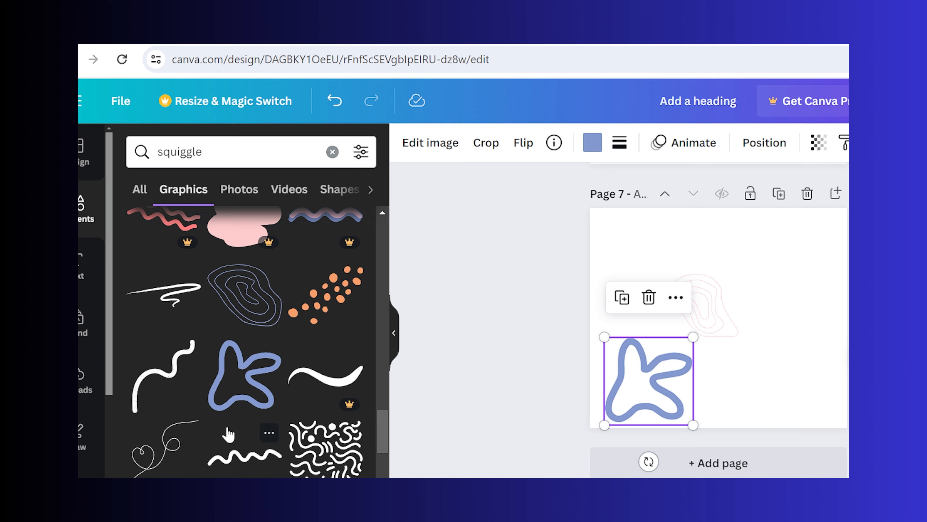
scroll(228, 435, down, 3)
scroll(228, 435, down, 3)
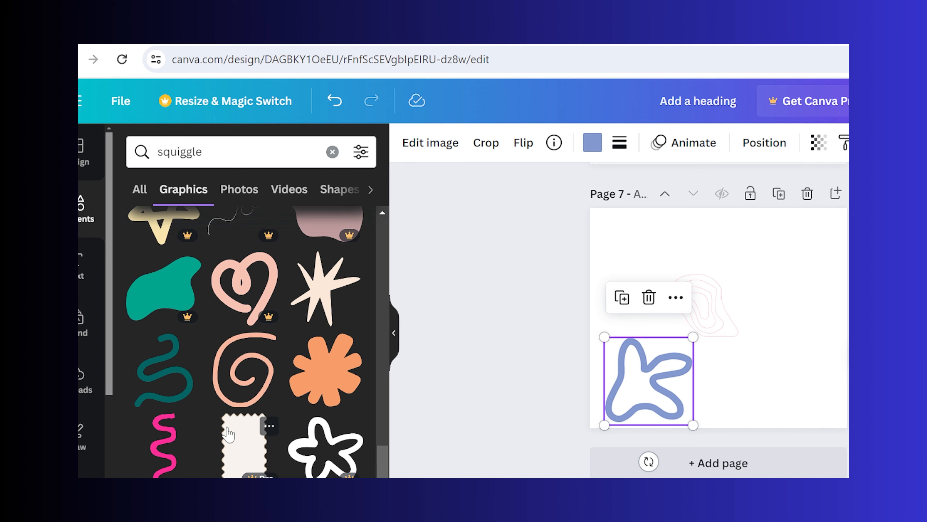
scroll(228, 431, down, 3)
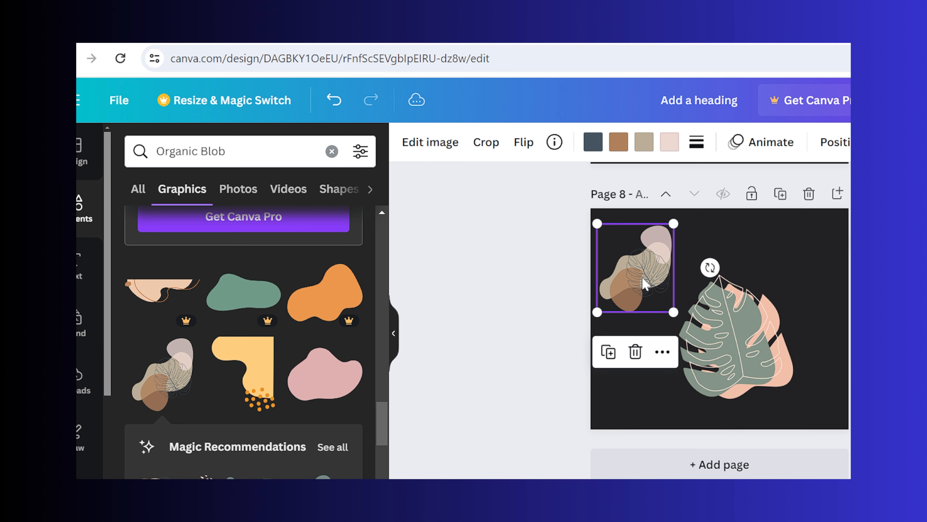
- Deselect the organic blob graphic and add a new page after page 8
click(506, 364)
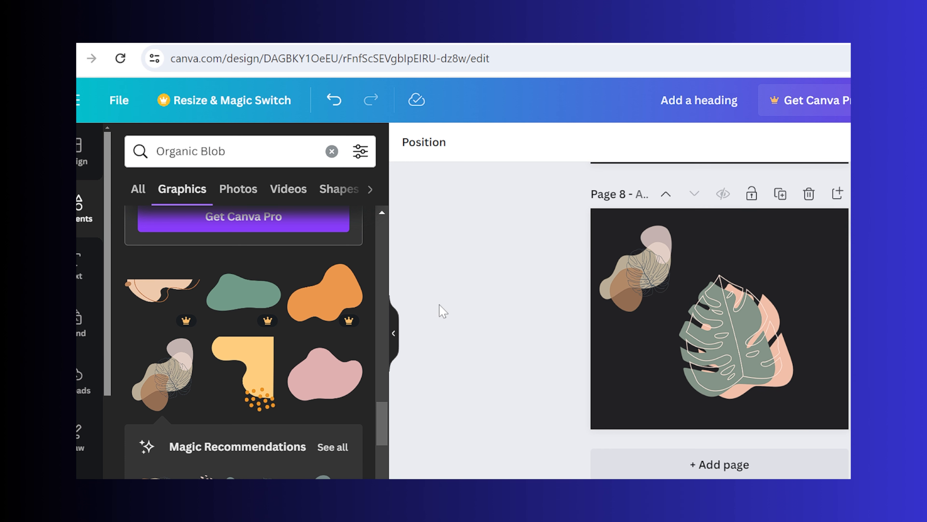
click(611, 453)
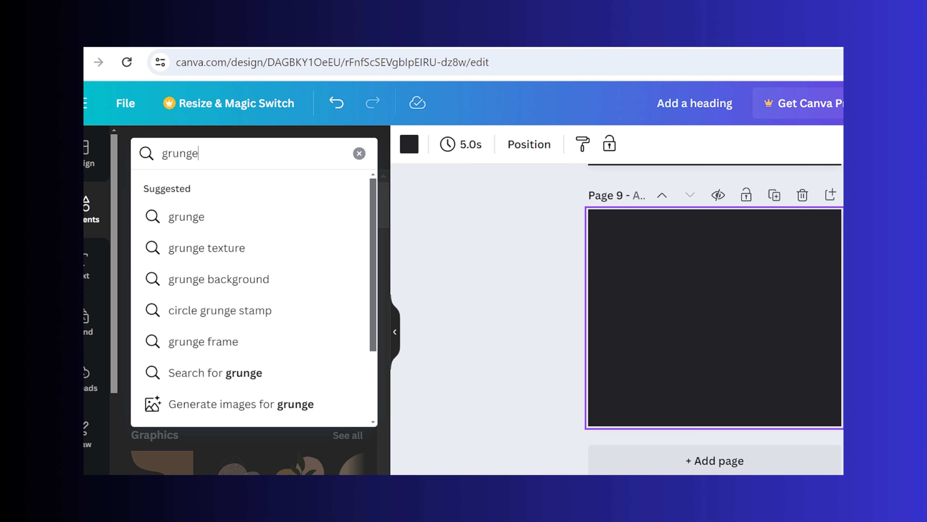
- Search for grunge graphics, add the distressed splatter texture to page 9 and recolour it to pink #fbd6db
click(287, 220)
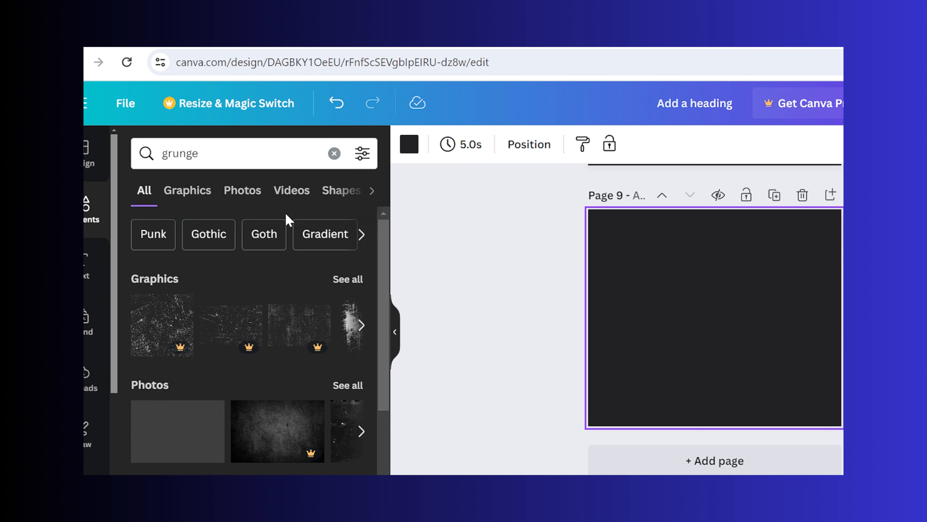
click(353, 280)
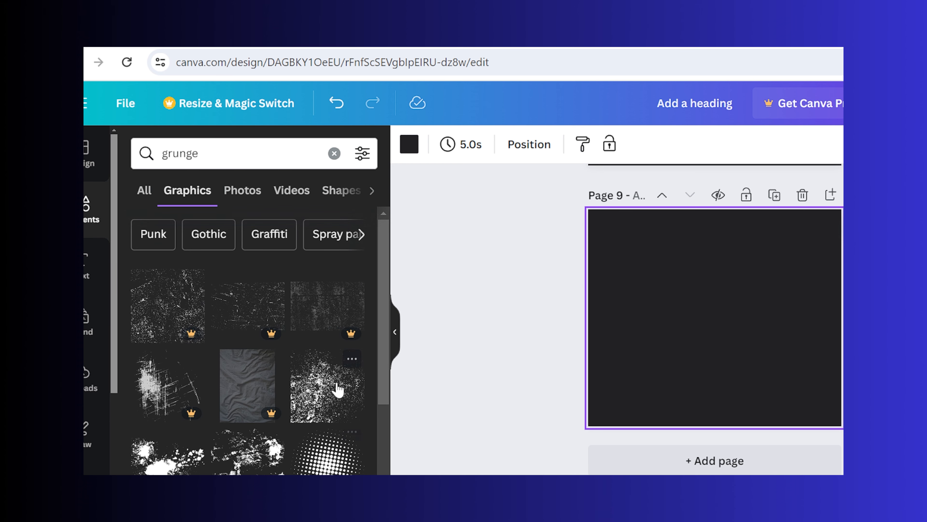
click(263, 462)
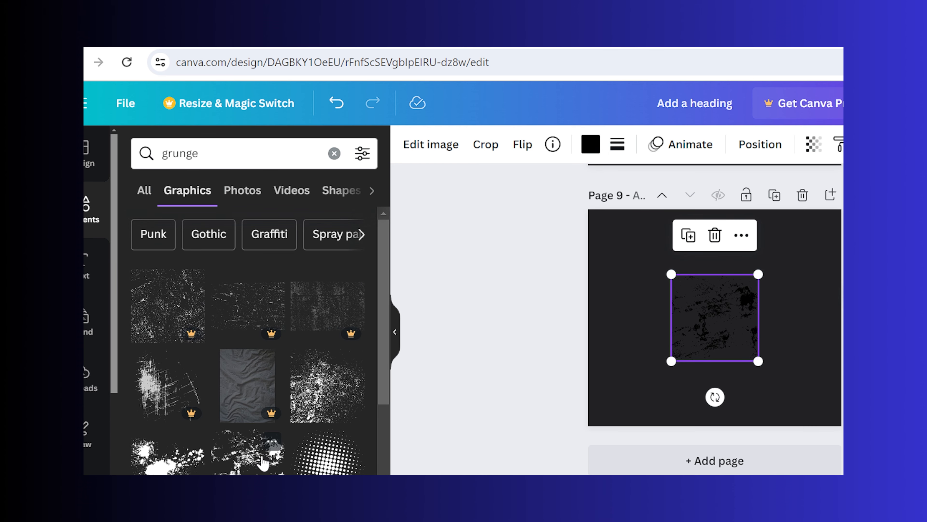
click(591, 144)
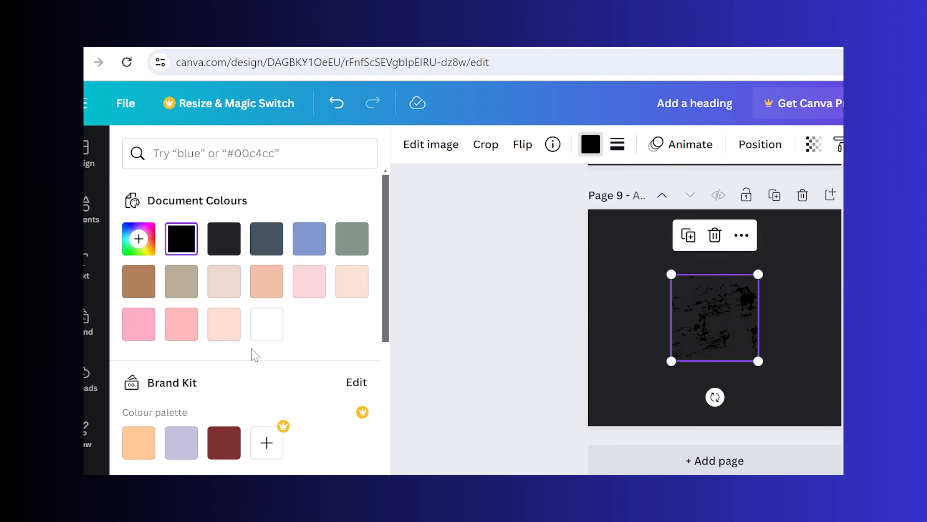
click(310, 289)
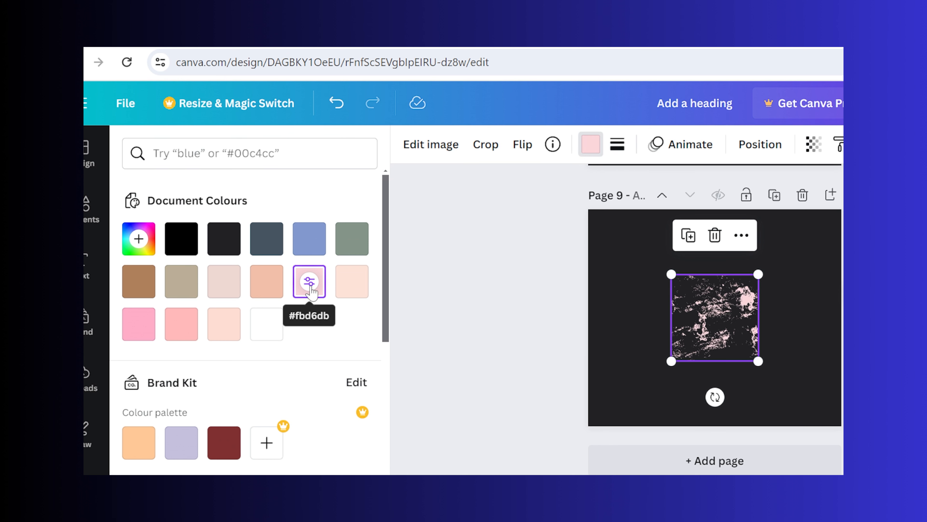
- Change the background of page 9 to solid white
click(609, 285)
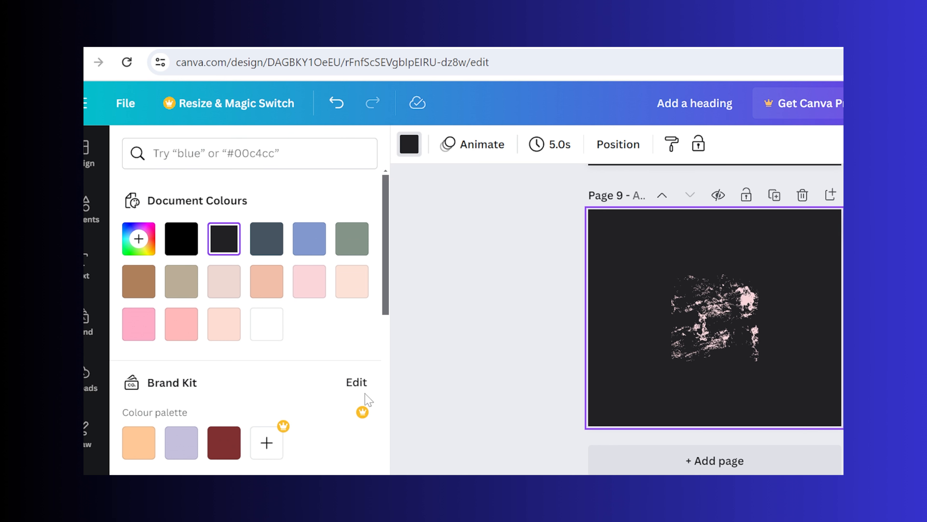
scroll(295, 466, down, 5)
scroll(249, 322, down, 3)
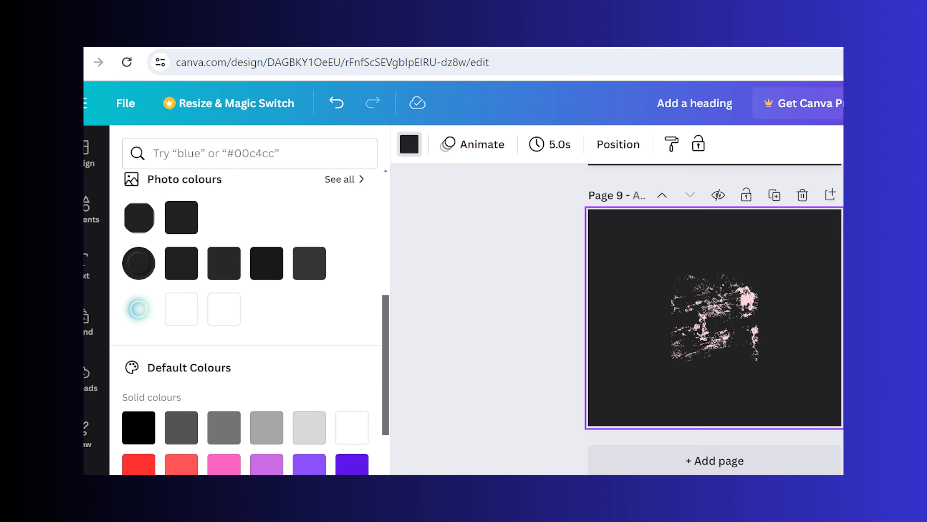
click(358, 434)
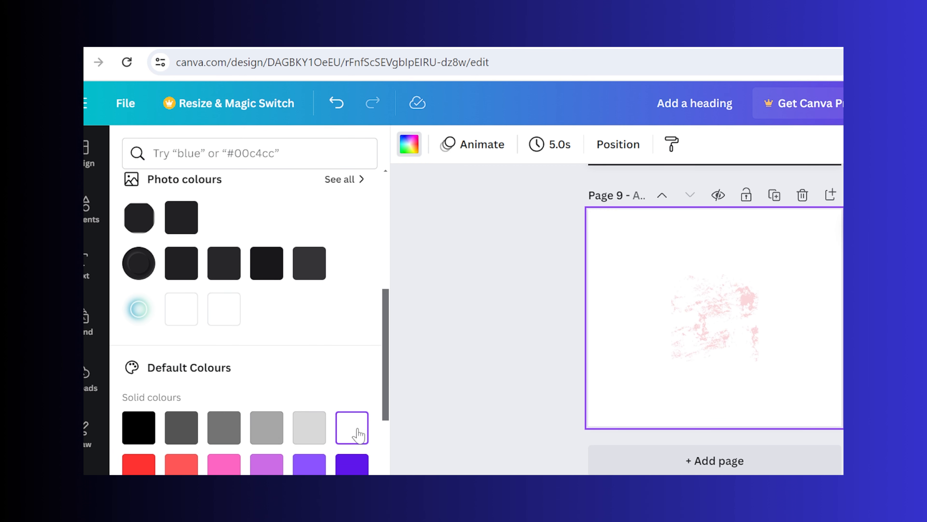
- Change page 9's background to near-black and shrink the grey grunge texture to a small square in the page's upper-left area
click(276, 266)
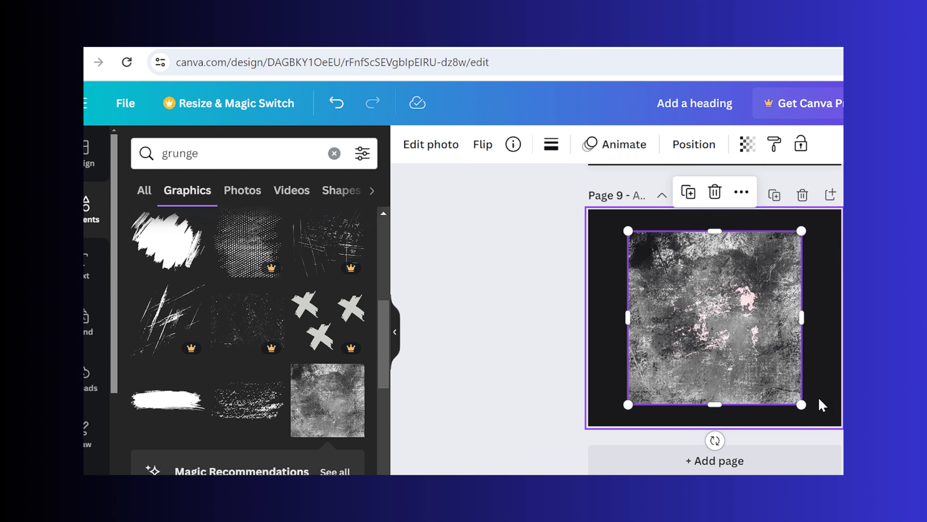
drag(802, 402, 648, 315)
scroll(325, 411, down, 5)
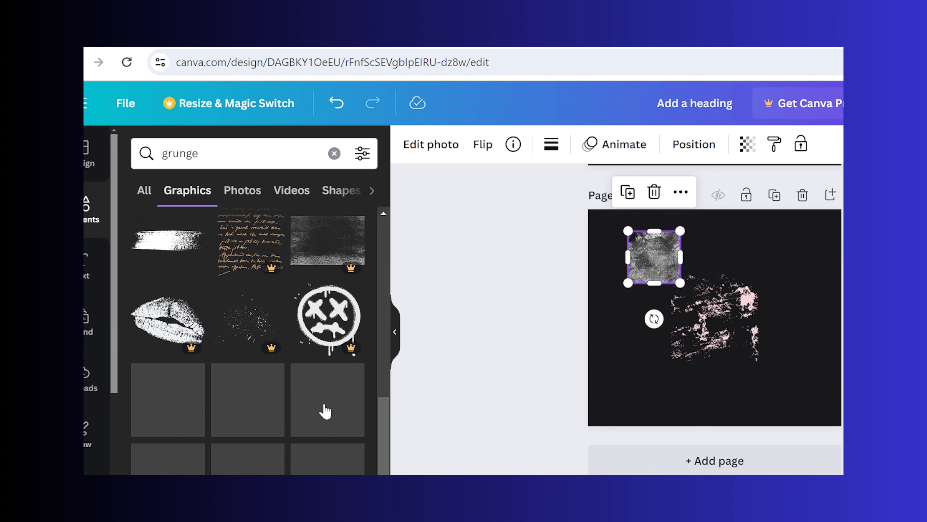
scroll(325, 411, down, 10)
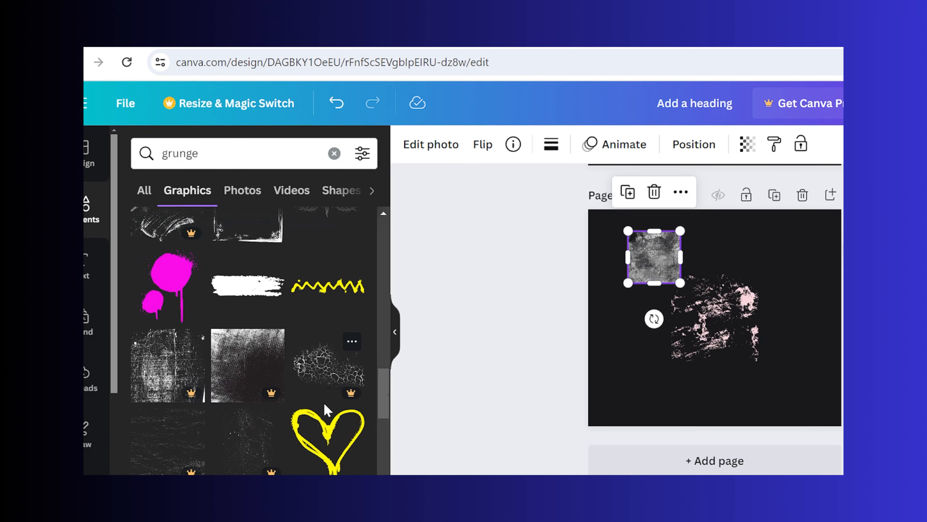
scroll(325, 411, down, 1)
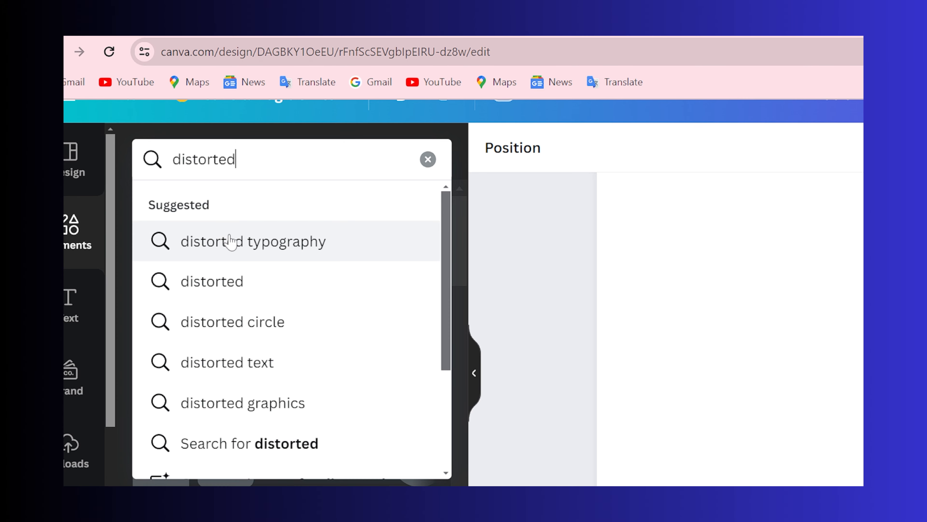
- Search for distorted typography graphics and add the animated "Coming Soon" ribbon text to the blank page
click(231, 242)
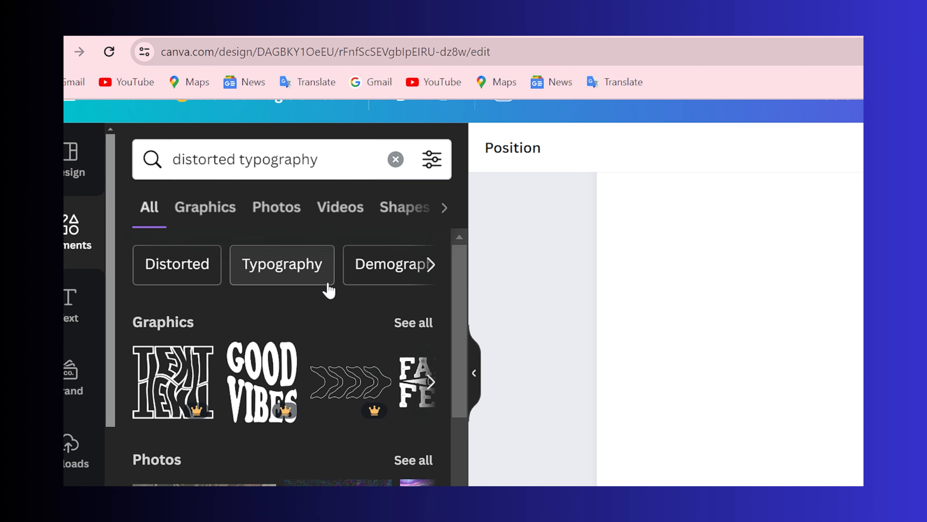
scroll(328, 291, down, 2)
click(419, 262)
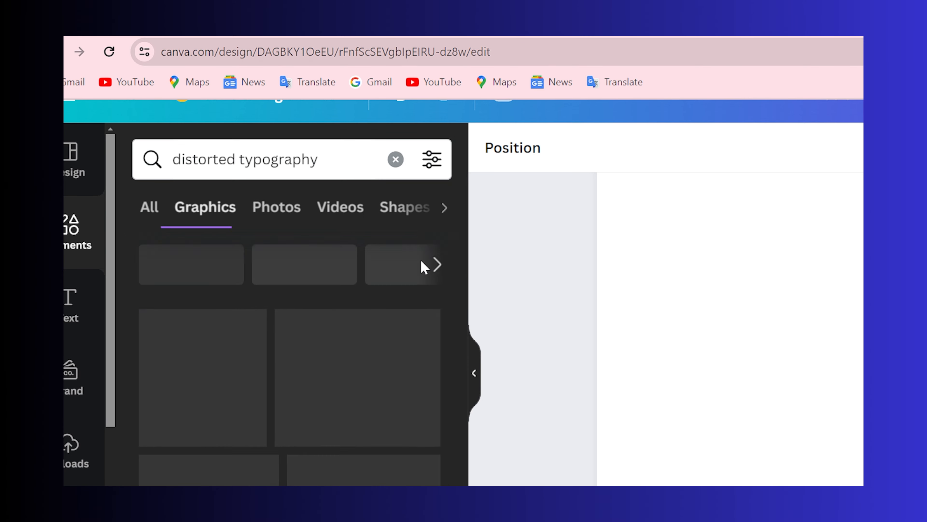
scroll(289, 420, down, 3)
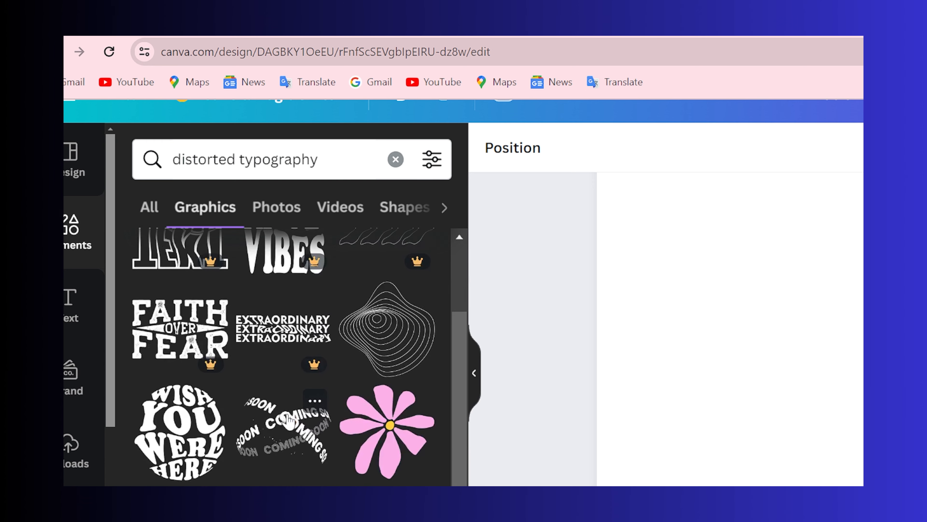
click(264, 431)
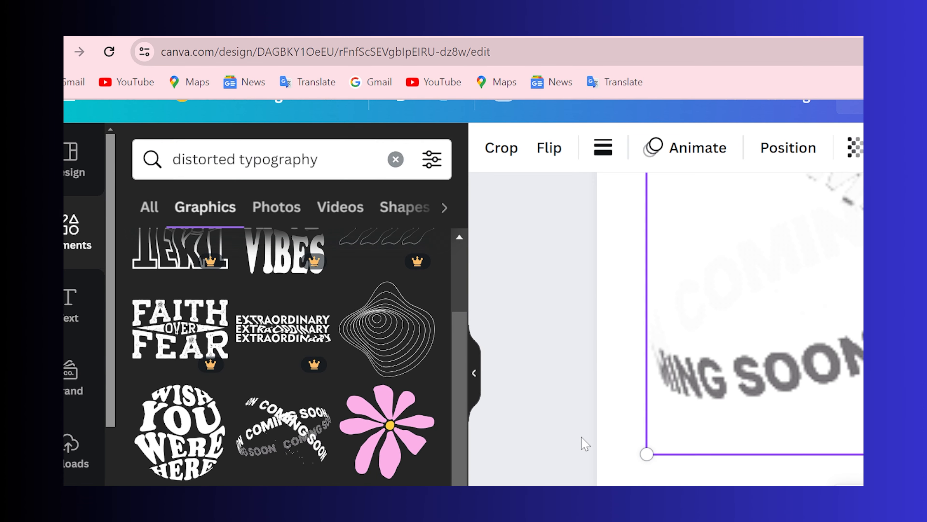
- Shrink the "Coming Soon" graphic, move it slightly lower on the page's left side and deselect it
scroll(722, 406, down, 3)
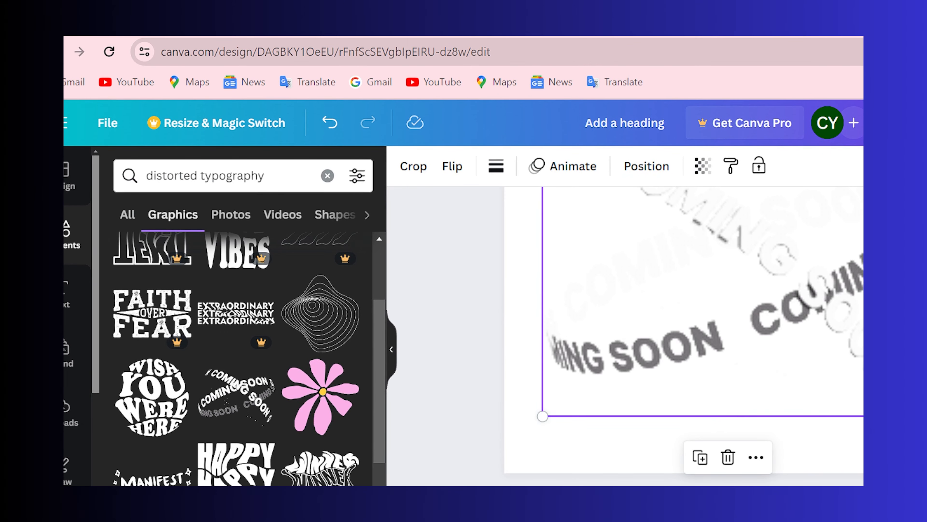
drag(915, 416, 747, 295)
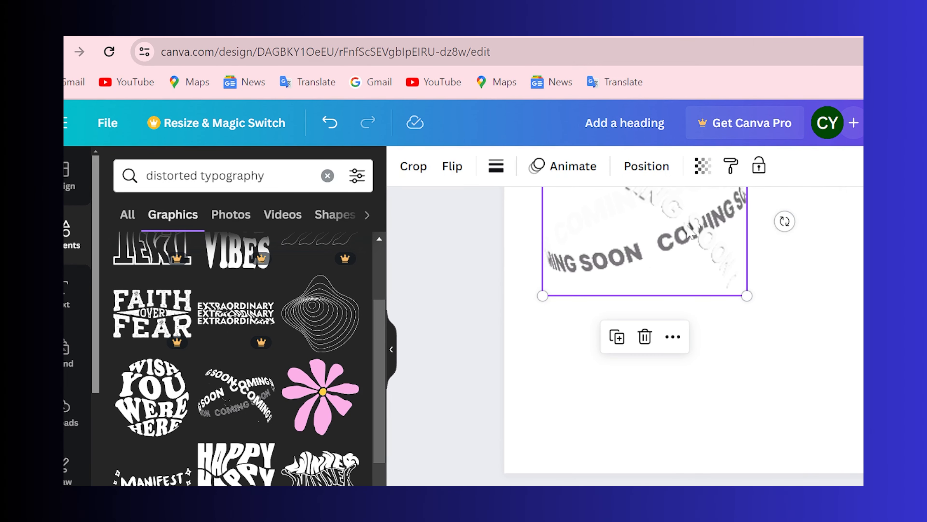
drag(686, 237, 687, 313)
click(780, 340)
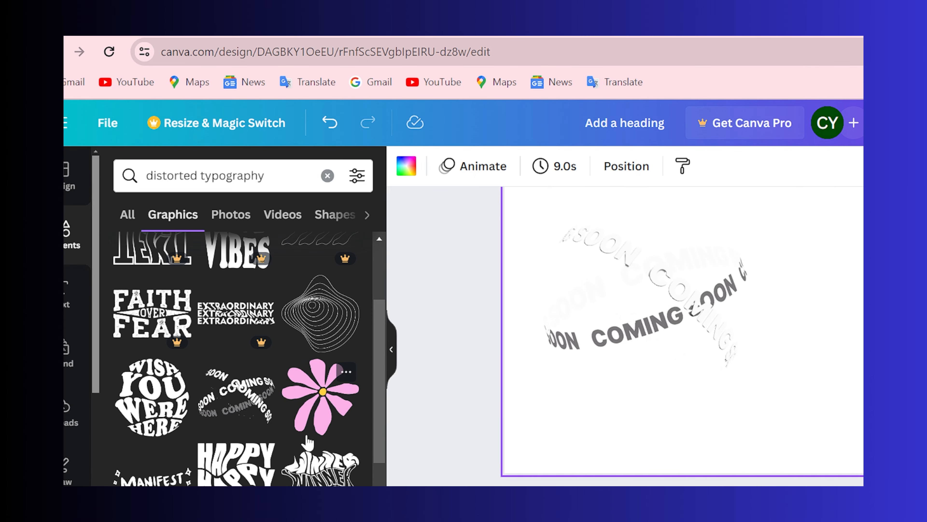
- Add the warped "REALITY" text graphic to the page and place it just right of the "Coming Soon" graphic
scroll(303, 444, down, 1)
scroll(304, 443, down, 8)
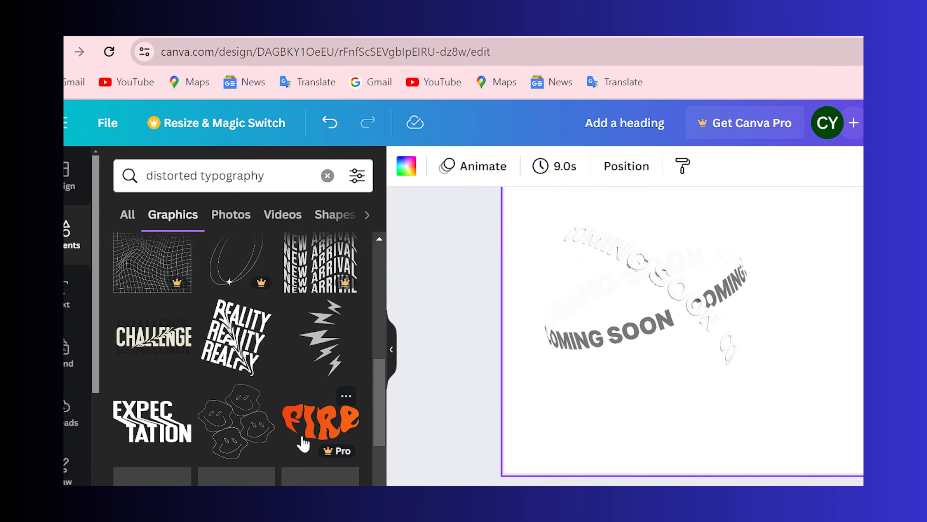
click(249, 356)
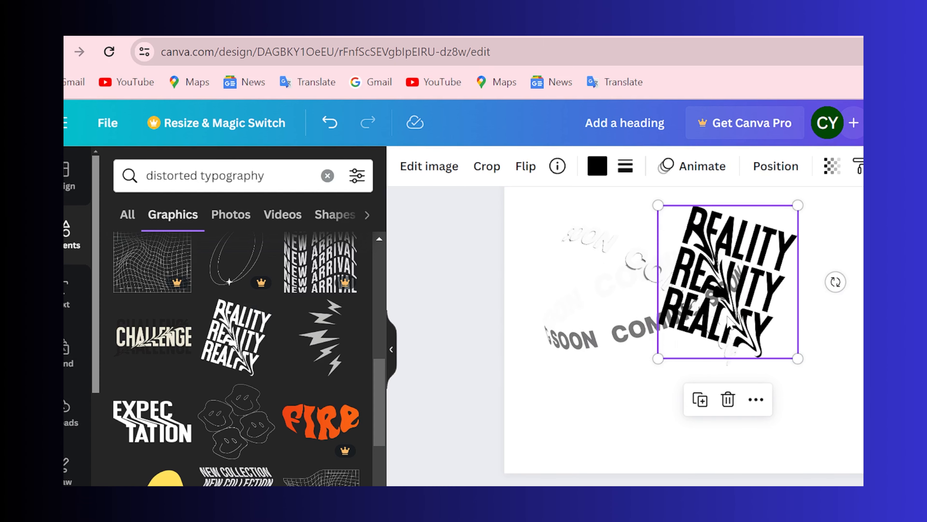
drag(730, 313, 800, 360)
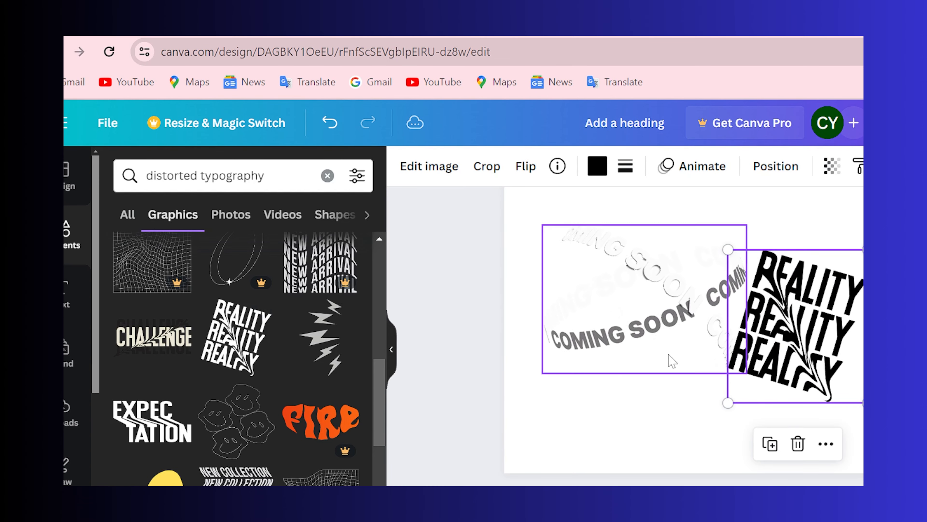
scroll(211, 461, down, 5)
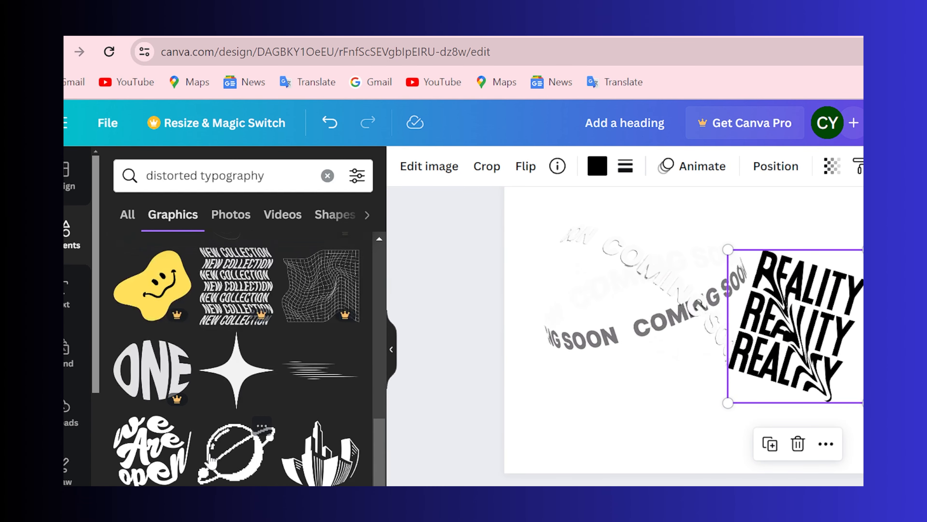